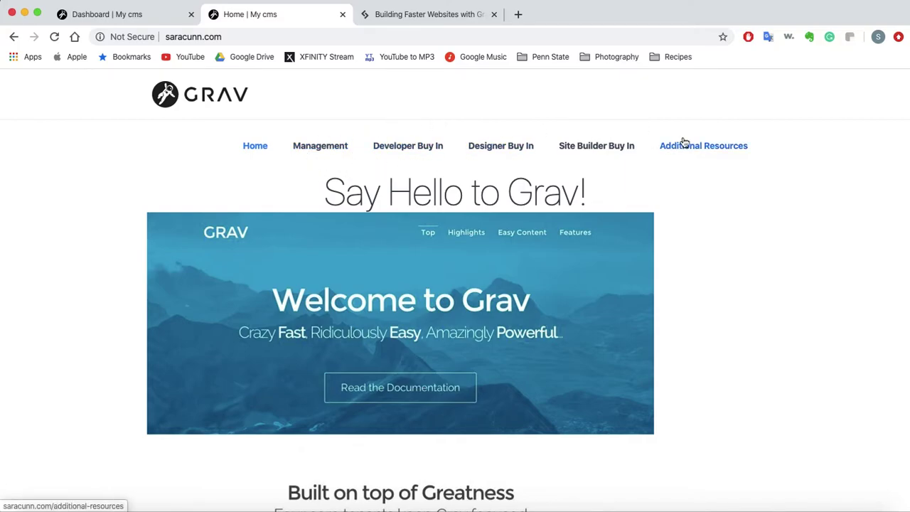
# - Look over the Grav site's home page and the opening sections of the SitePoint article about Grav
pyautogui.scroll(-5, 687, 290)
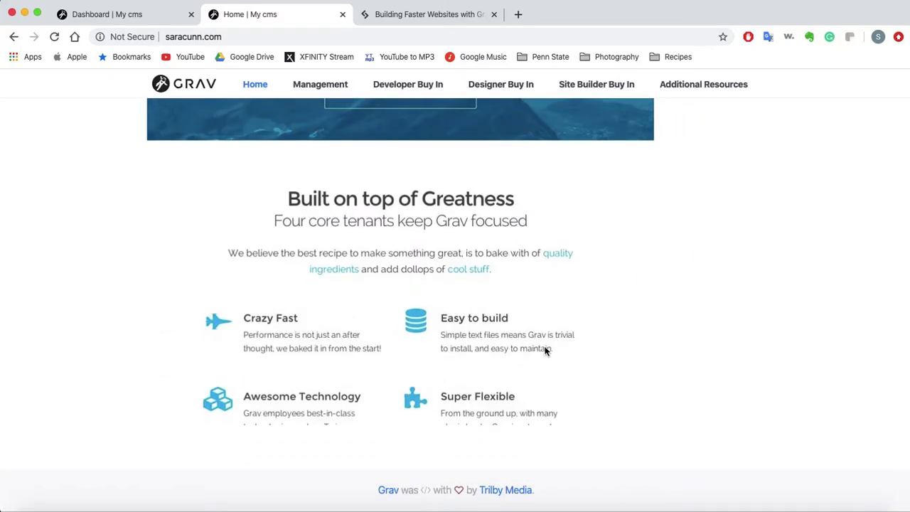
pyautogui.scroll(5, 546, 349)
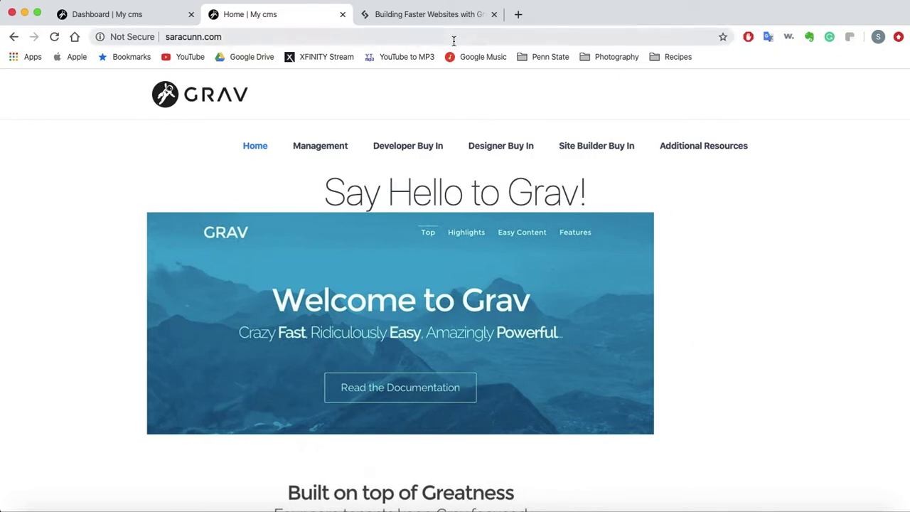
pyautogui.click(419, 16)
pyautogui.scroll(5, 336, 294)
pyautogui.scroll(10, 334, 289)
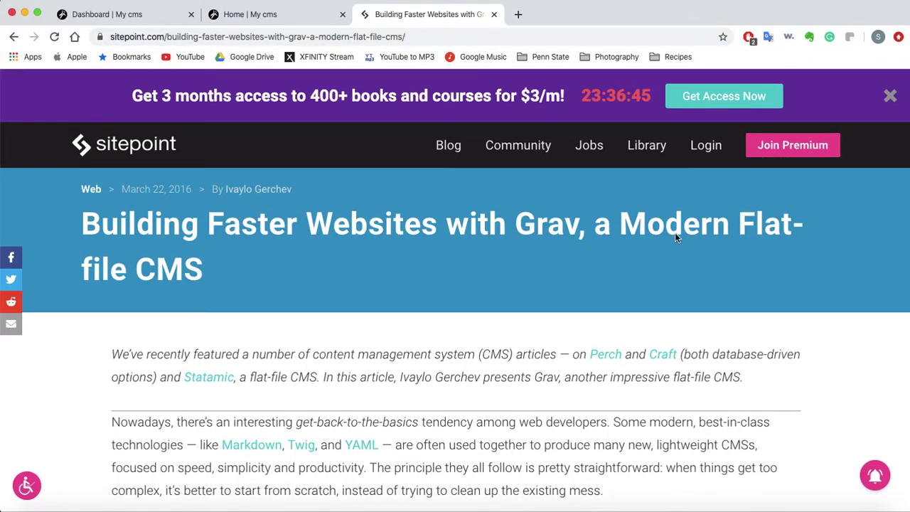
pyautogui.scroll(-10, 372, 398)
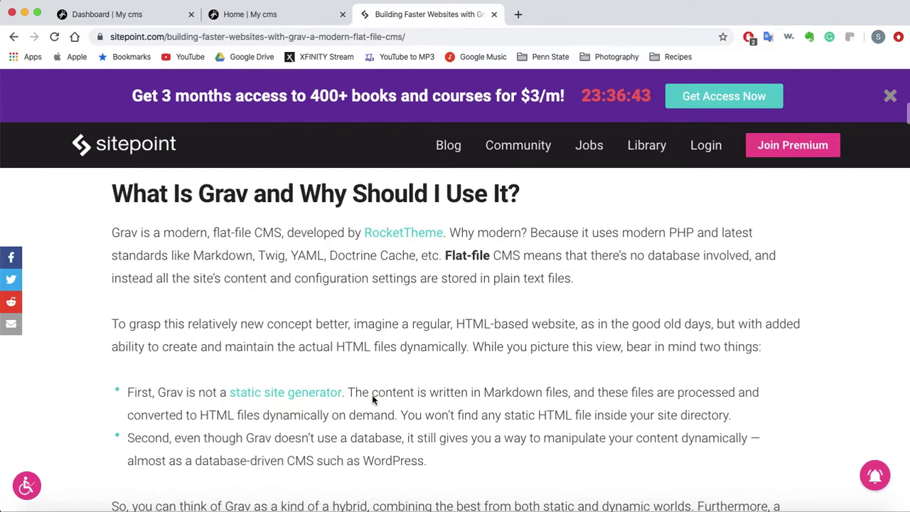
pyautogui.scroll(1, 372, 394)
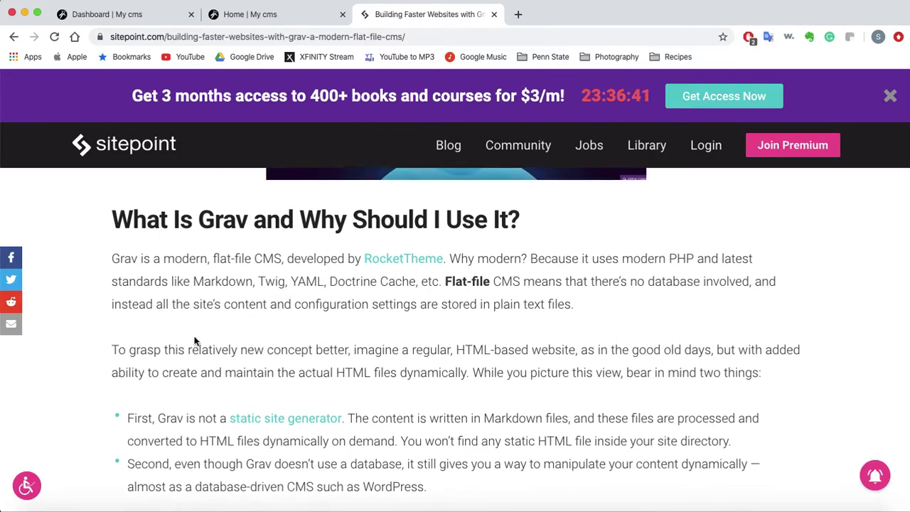
pyautogui.scroll(-1, 256, 333)
pyautogui.scroll(-15, 397, 359)
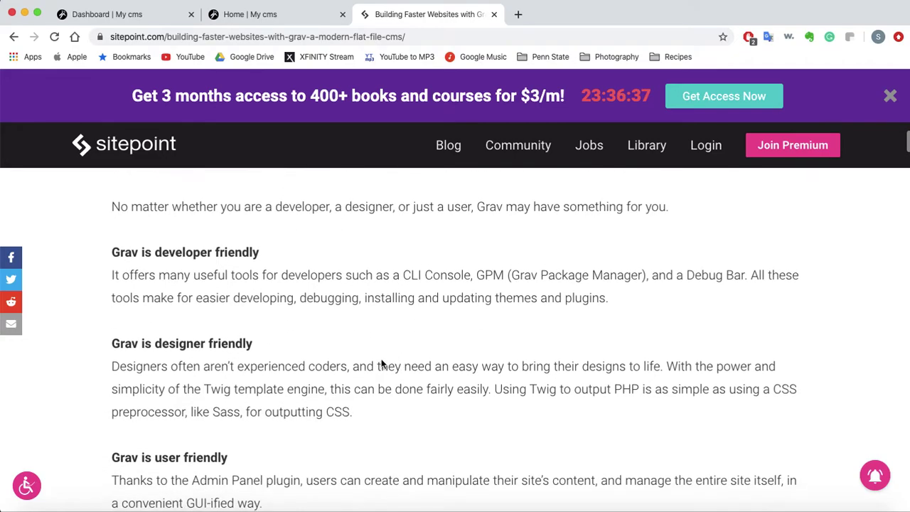
# - Examine the article's setup and file sections and its points on Grav being developer, designer and user friendly
pyautogui.moveTo(111, 254); pyautogui.dragTo(284, 478)
pyautogui.scroll(-5, 342, 439)
pyautogui.scroll(-6, 341, 443)
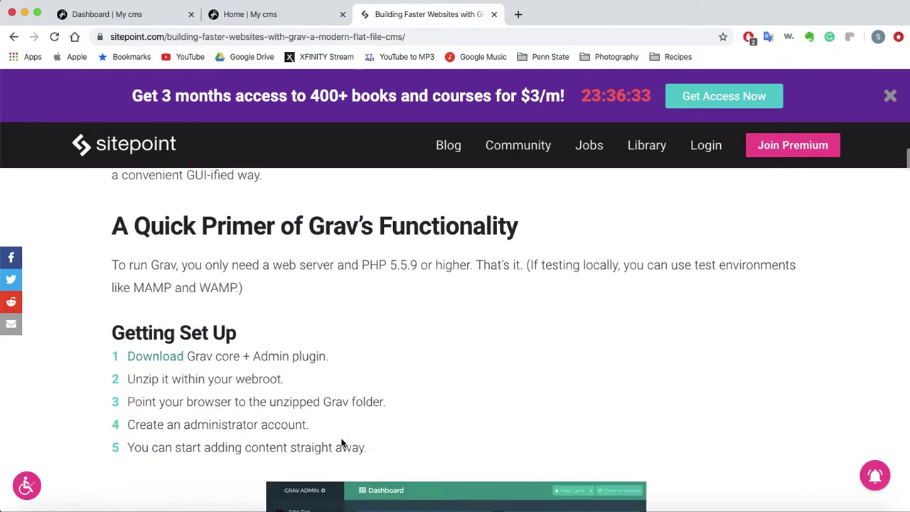
pyautogui.scroll(2, 341, 444)
pyautogui.scroll(-3, 342, 444)
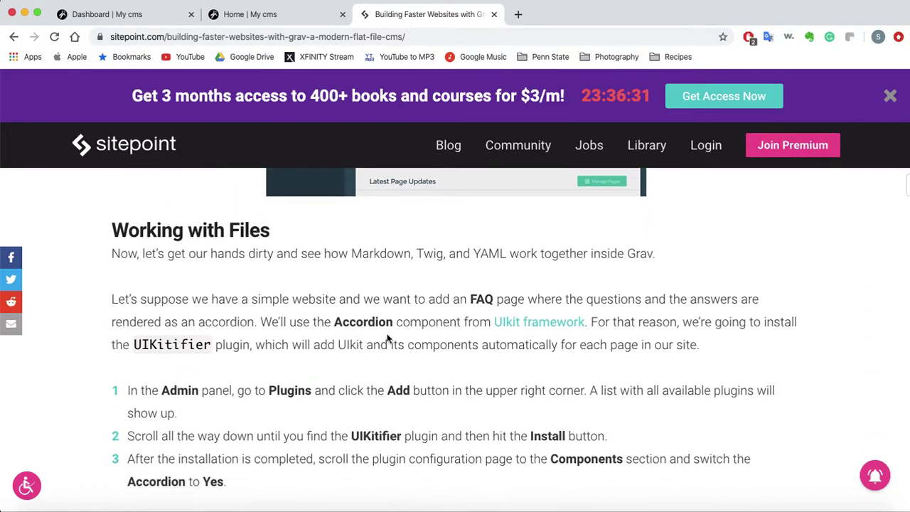
pyautogui.scroll(-3, 341, 444)
pyautogui.scroll(15, 340, 446)
pyautogui.click(353, 415)
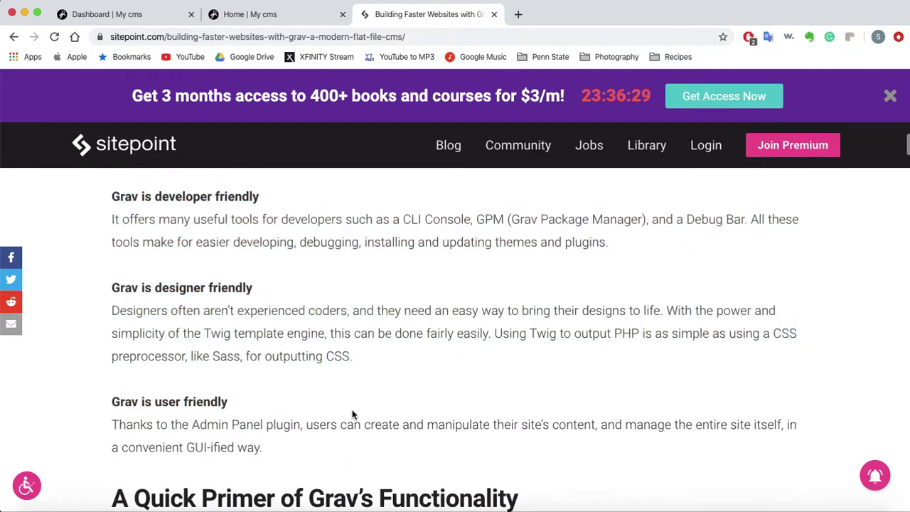
pyautogui.scroll(1, 308, 387)
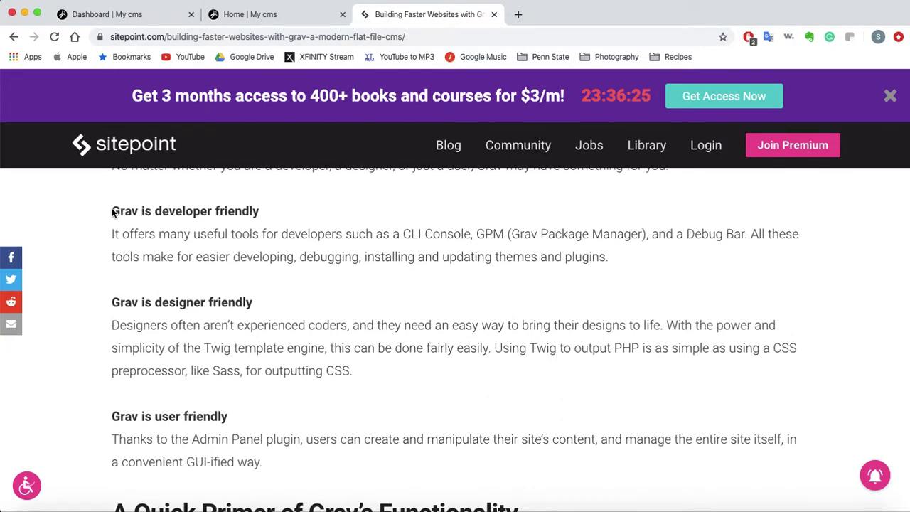
pyautogui.moveTo(113, 213); pyautogui.dragTo(268, 209)
pyautogui.click(271, 210)
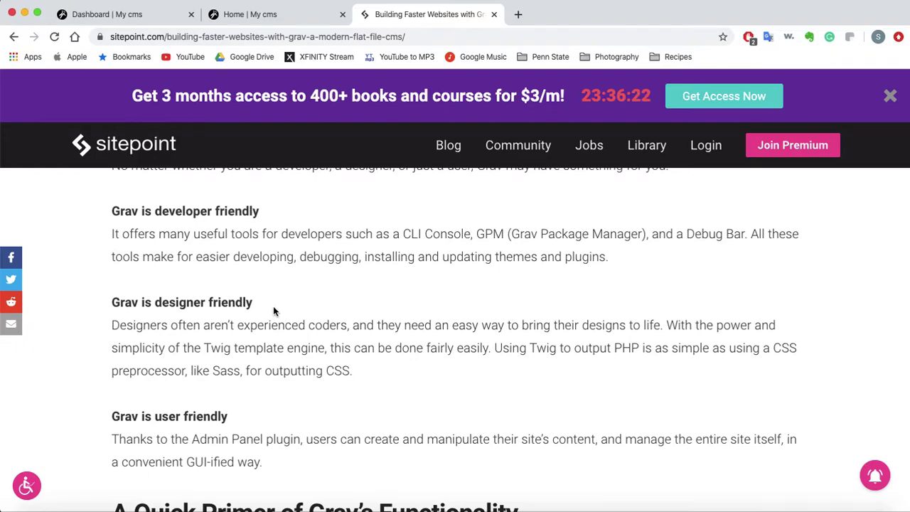
# - Open the Designer Buy In page for editing in the Grav admin
pyautogui.click(228, 16)
pyautogui.click(149, 21)
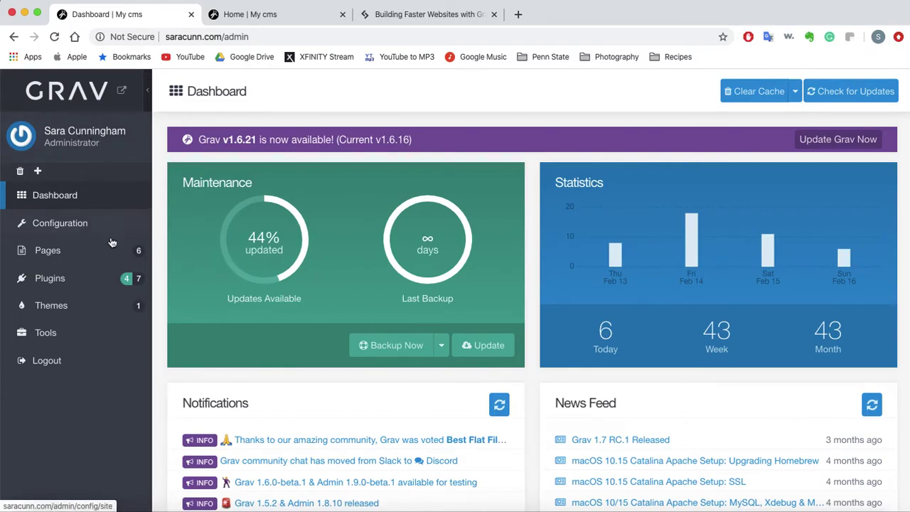
pyautogui.click(118, 260)
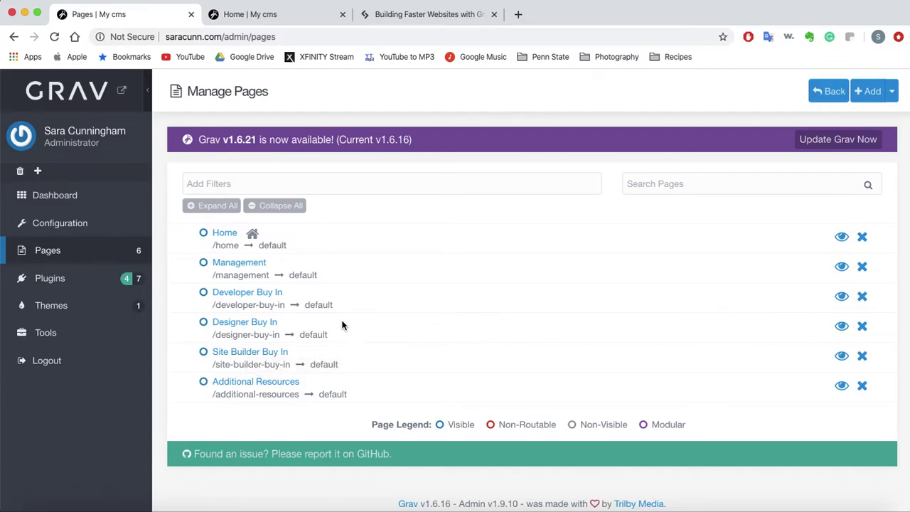
pyautogui.click(267, 325)
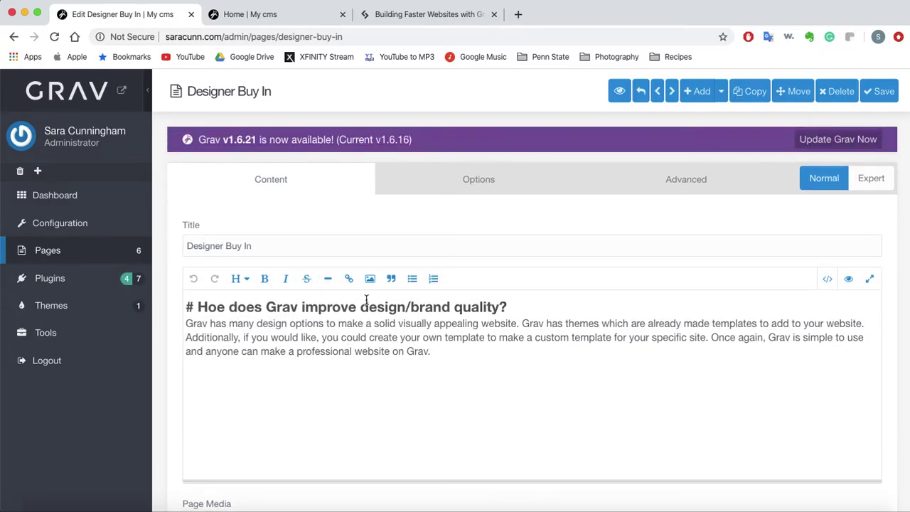
# - Check the live Designer Buy In page and correct the first word of its heading to "How" in the editor
pyautogui.click(280, 19)
pyautogui.click(482, 145)
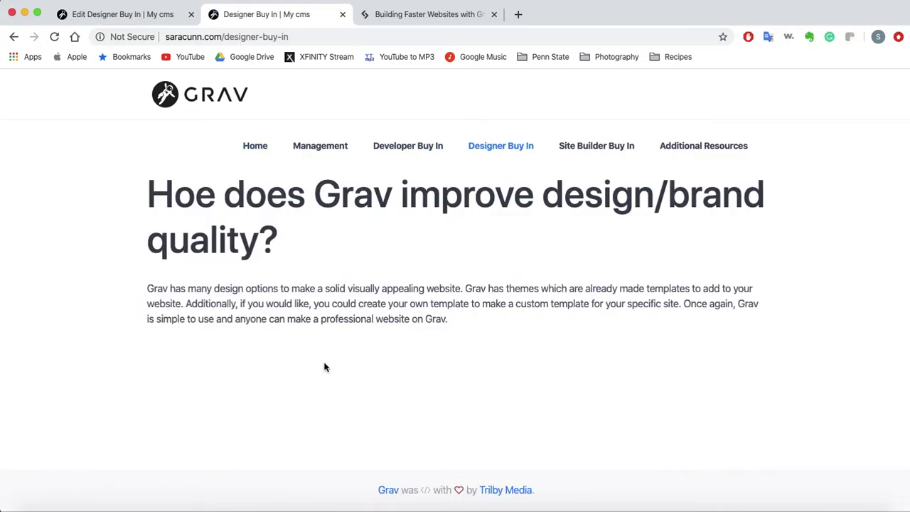
pyautogui.click(98, 15)
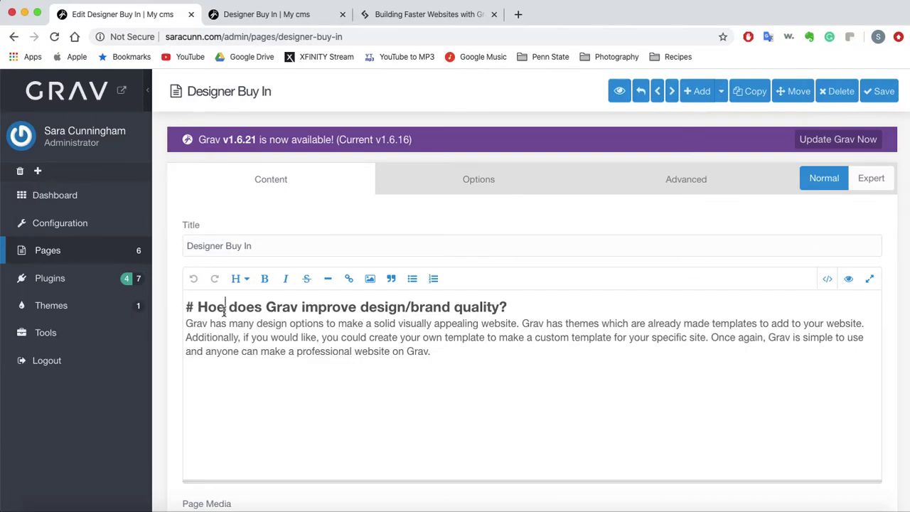
pyautogui.press('BackSpace')
pyautogui.write('w')
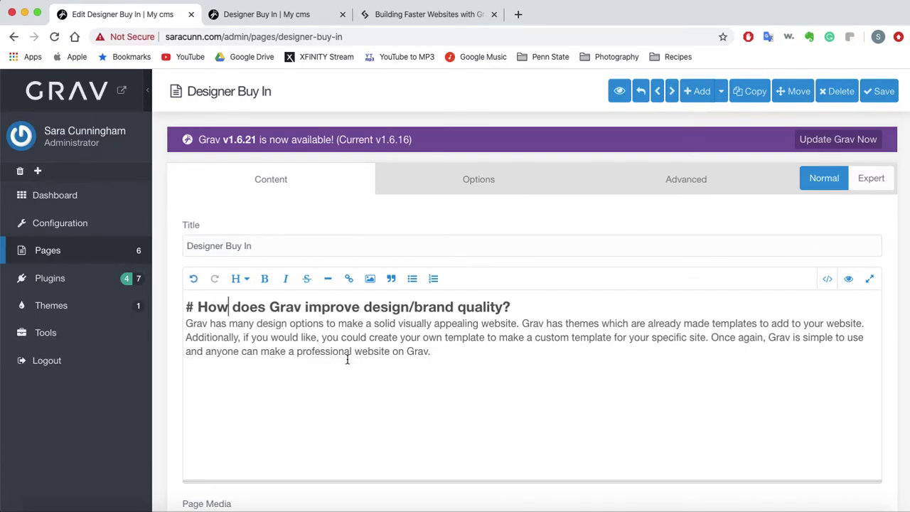
# - Add the line "Benefits of Grav:" below the paragraph, followed by the bullet "Grav is developer friendly", based on the article
pyautogui.moveTo(184, 306); pyautogui.dragTo(512, 307)
pyautogui.click(512, 306)
pyautogui.click(482, 361)
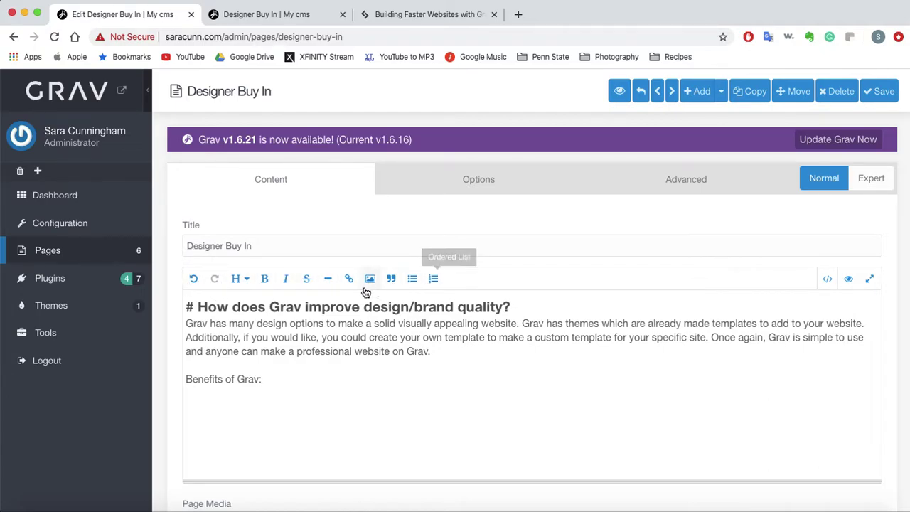
pyautogui.click(247, 285)
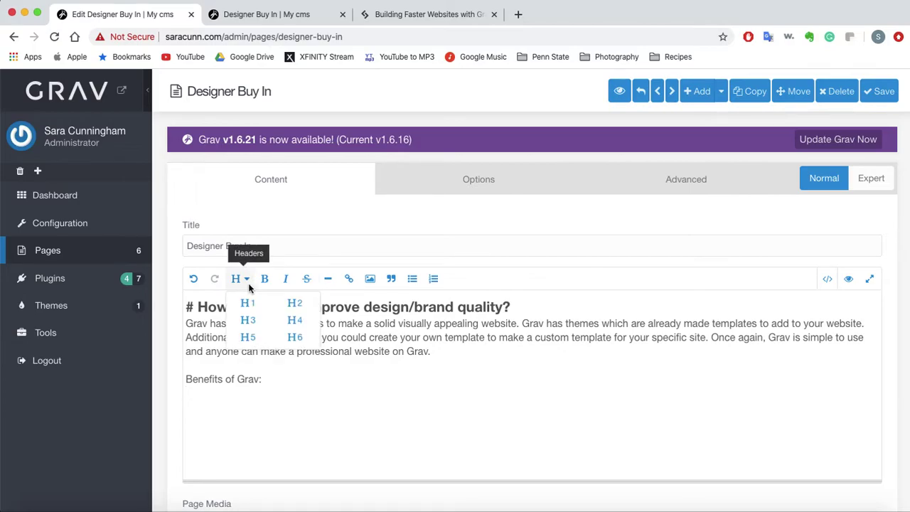
pyautogui.click(315, 248)
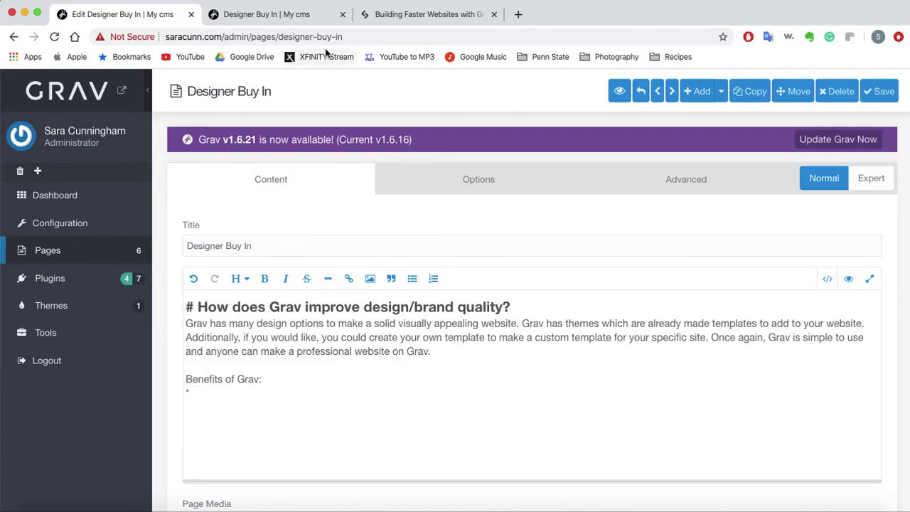
pyautogui.click(387, 20)
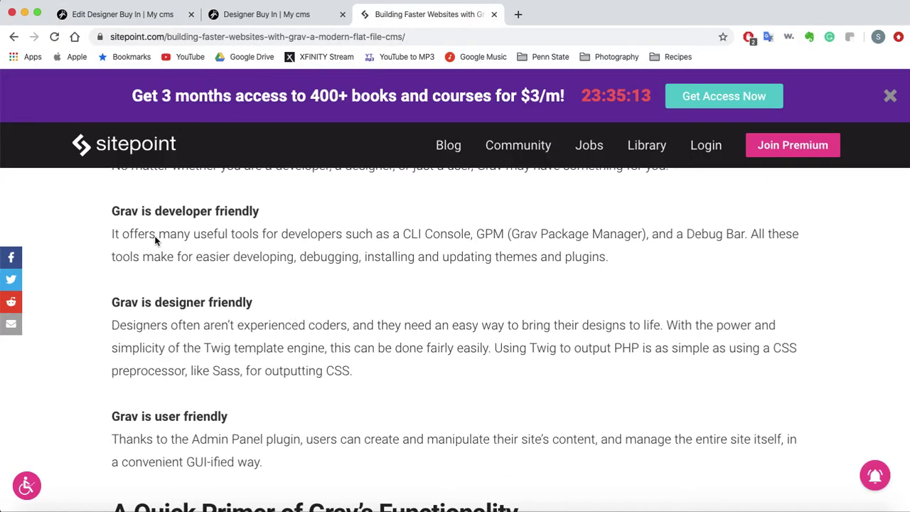
pyautogui.click(121, 14)
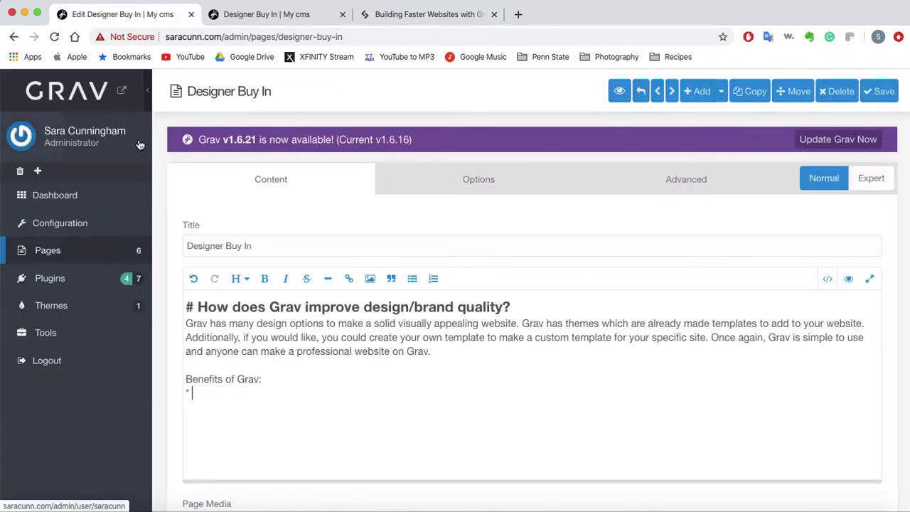
pyautogui.write('Grav is developer friendly')
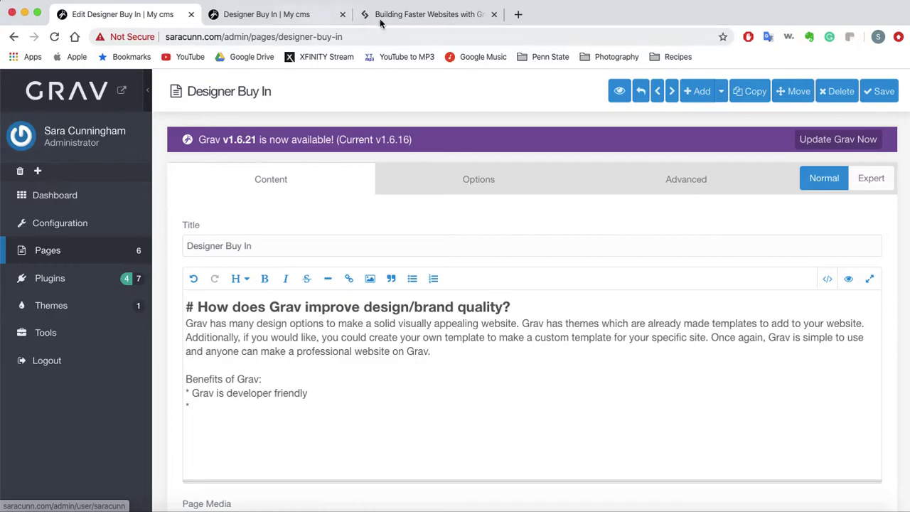
# - Add the bullets "Grav is designer friendly" and "Grav is user friendly" to the benefits list, consulting the article
pyautogui.click(403, 20)
pyautogui.click(131, 21)
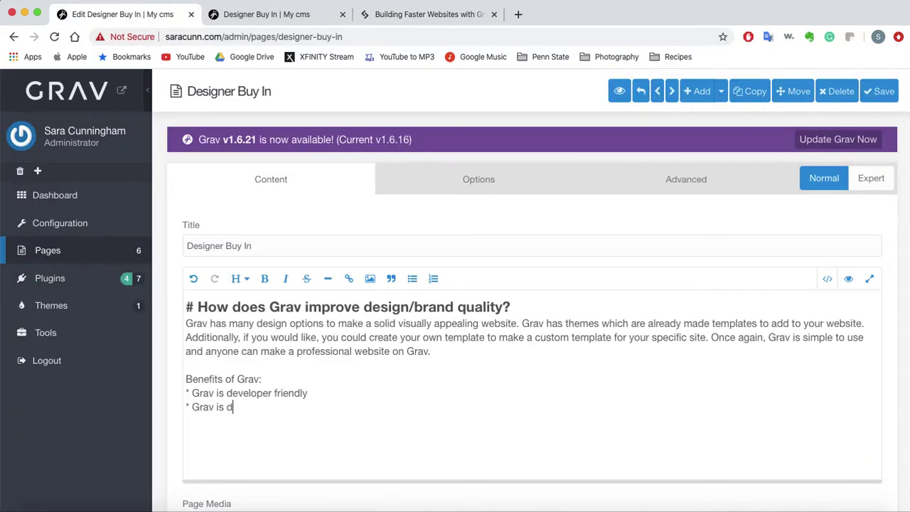
pyautogui.write('igner friendly')
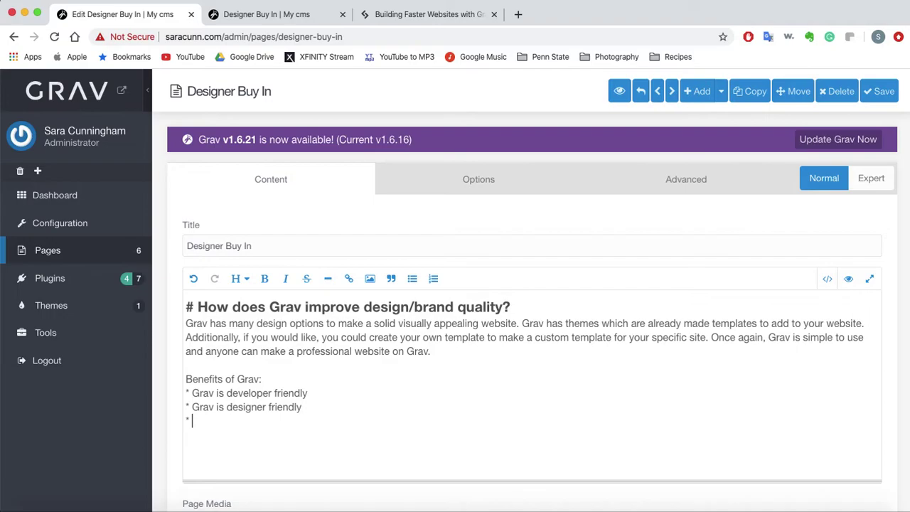
pyautogui.click(362, 14)
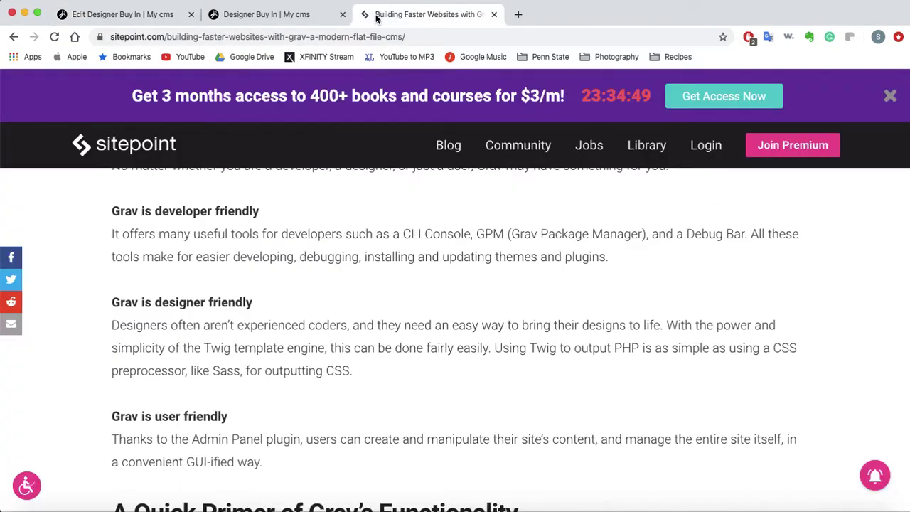
pyautogui.click(130, 22)
pyautogui.write('Grav is user friendly')
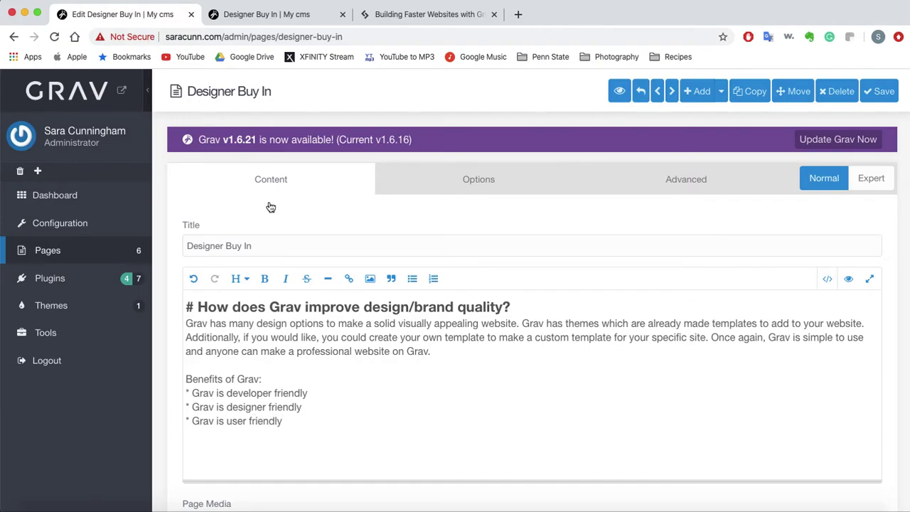
# - Review the edited content and save the Designer Buy In page
pyautogui.scroll(-1, 294, 248)
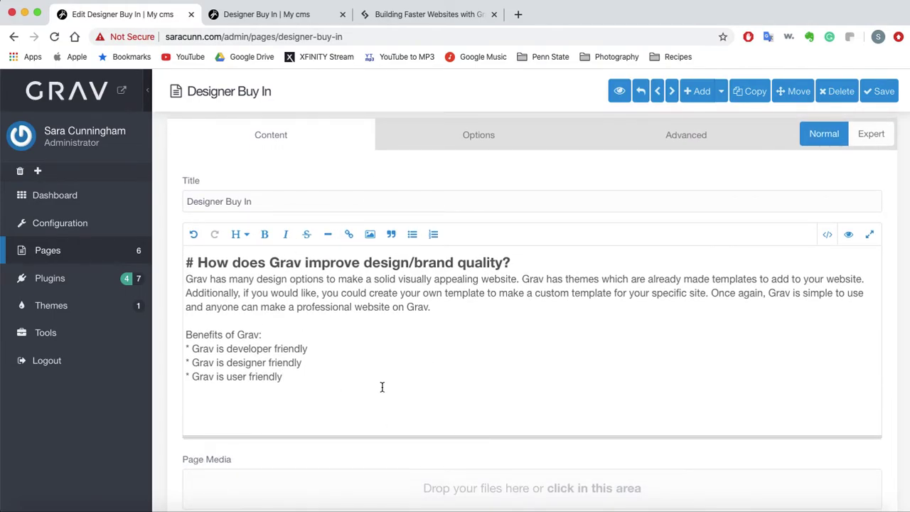
pyautogui.scroll(1, 335, 356)
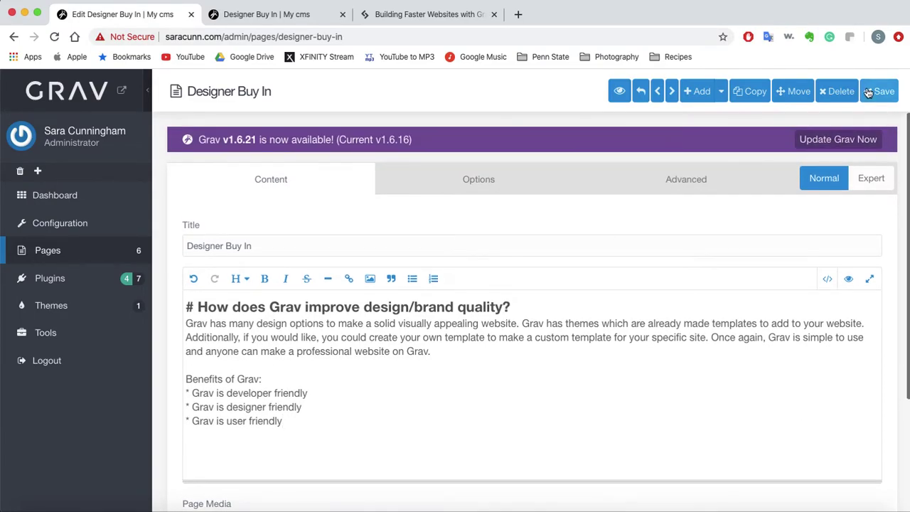
pyautogui.click(868, 93)
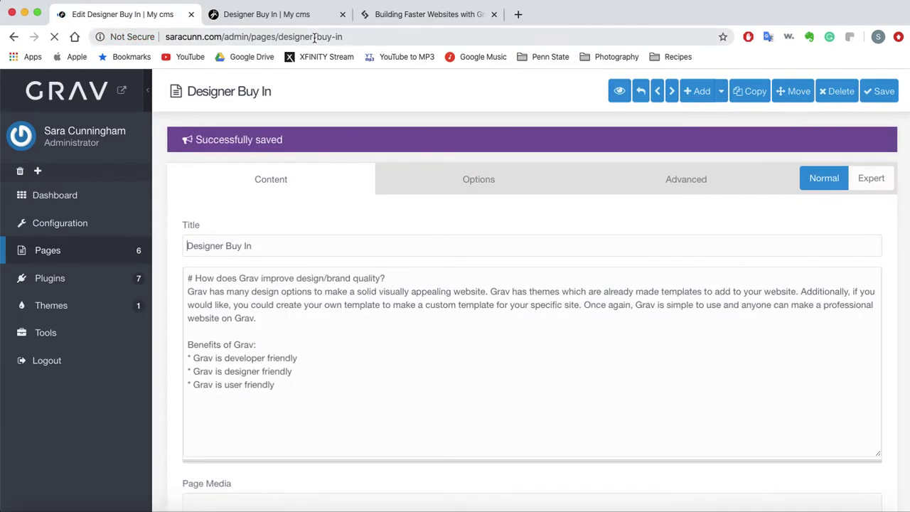
# - Reload the live Designer Buy In page and check its heading and benefits list
pyautogui.click(279, 16)
pyautogui.press('super+r')
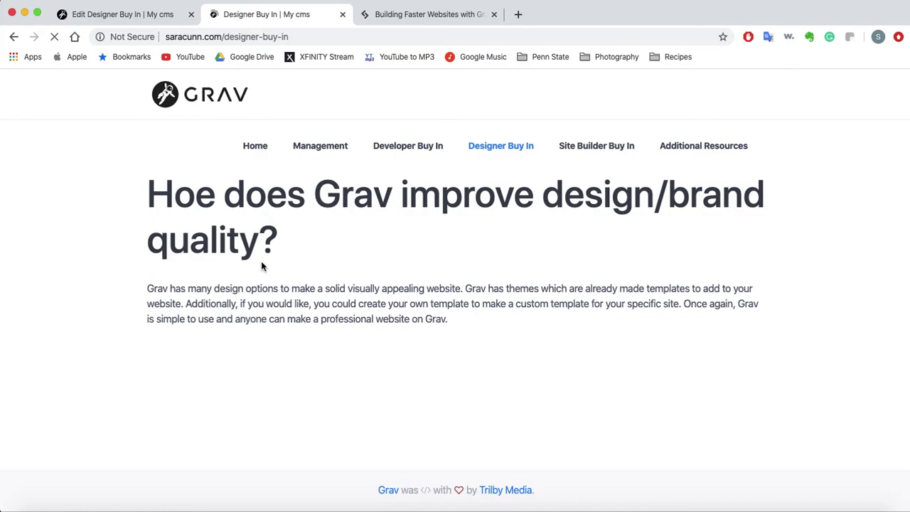
pyautogui.rightClick(154, 196)
pyautogui.click(207, 200)
pyautogui.rightClick(214, 191)
pyautogui.click(247, 205)
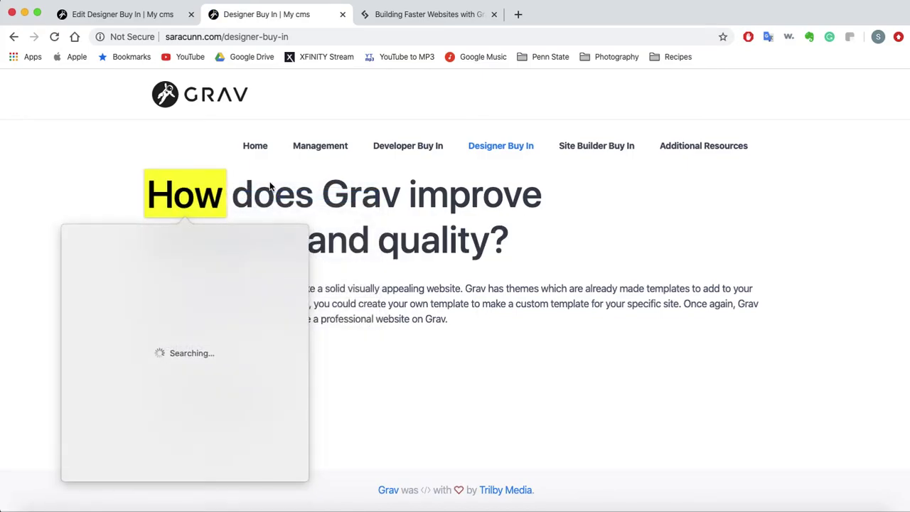
pyautogui.moveTo(146, 353); pyautogui.dragTo(261, 429)
pyautogui.click(344, 395)
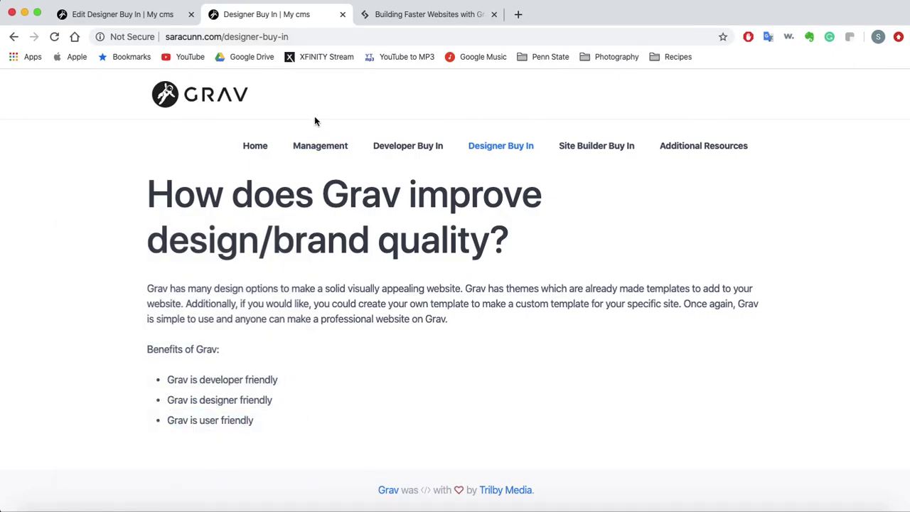
# - Copy the web address of the SitePoint article about Grav
pyautogui.click(408, 14)
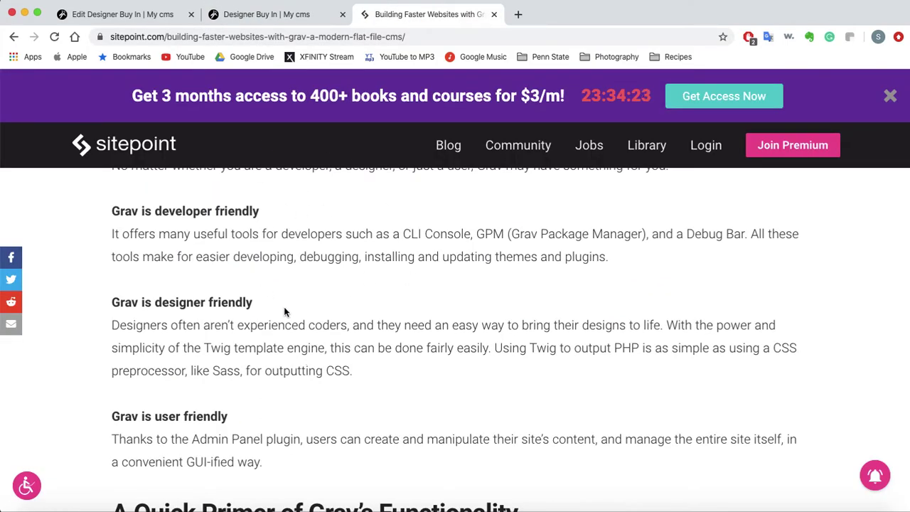
pyautogui.click(286, 41)
pyautogui.press('super+c')
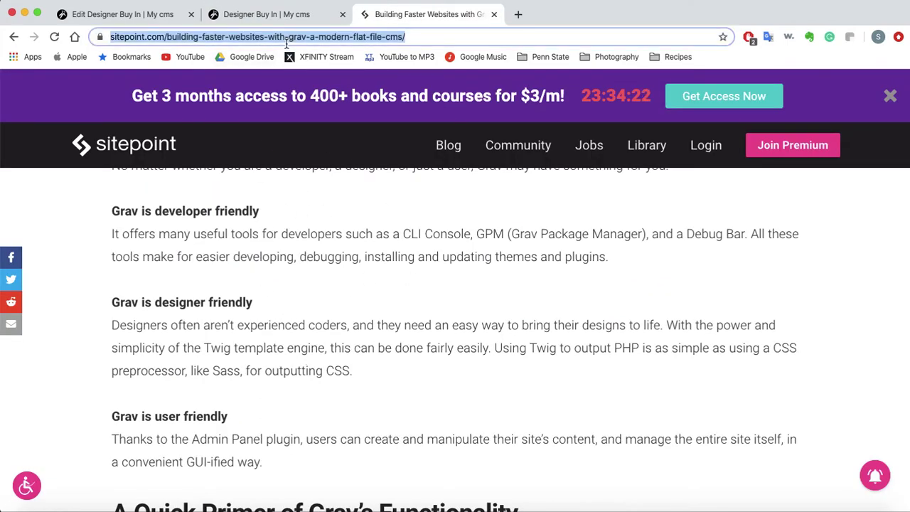
# - Return to the Grav admin and open the Additional Resources page for editing
pyautogui.click(154, 17)
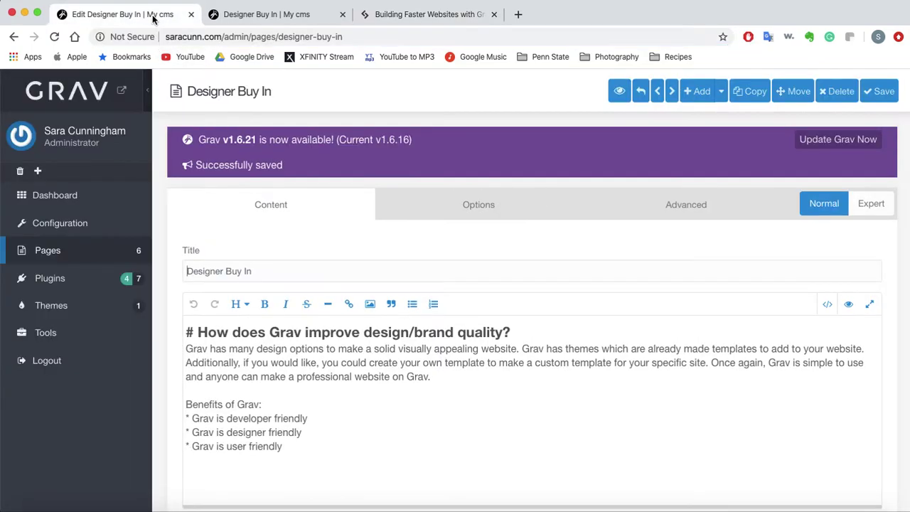
pyautogui.click(132, 252)
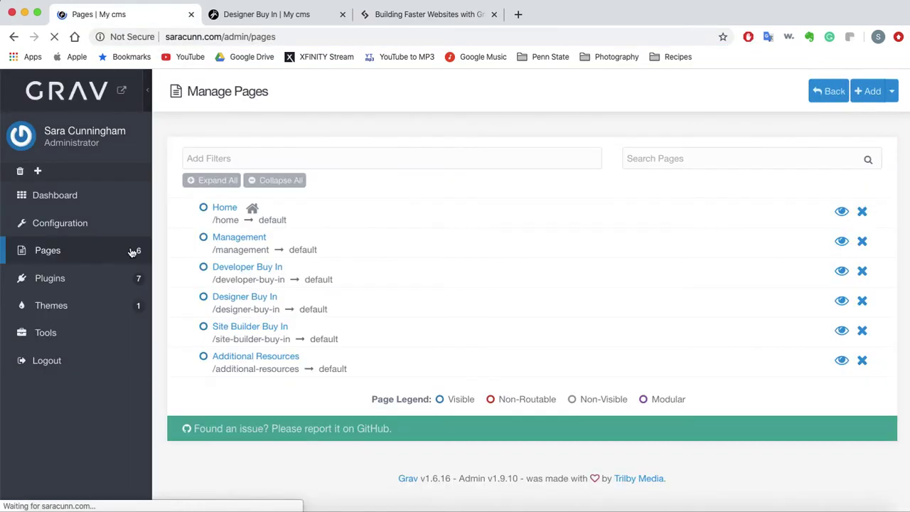
pyautogui.click(275, 381)
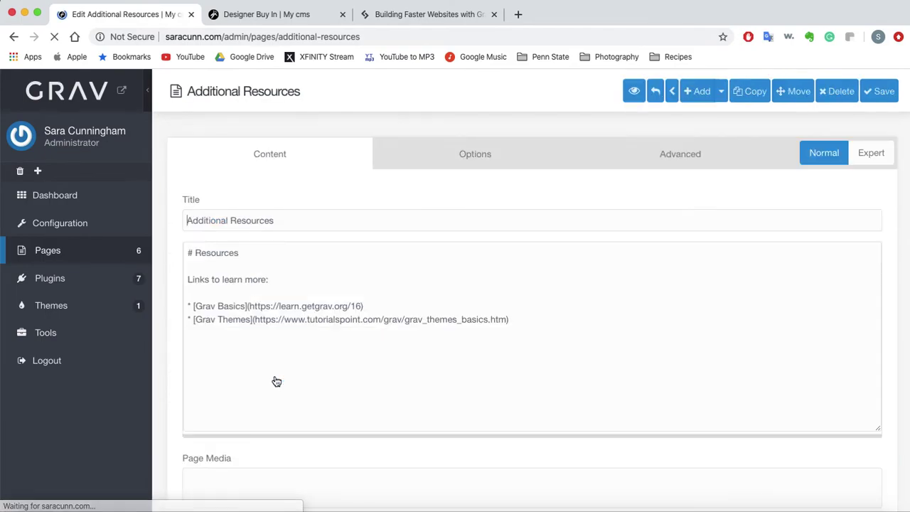
# - Add a third bullet below Grav Themes with an empty-label Markdown link to the copied SitePoint article address
pyautogui.click(561, 381)
pyautogui.press('Return')
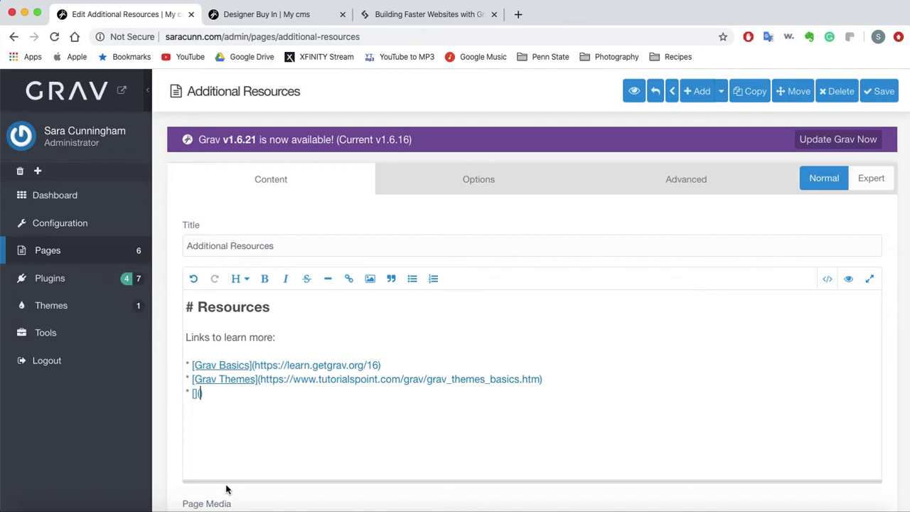
pyautogui.press('super+v')
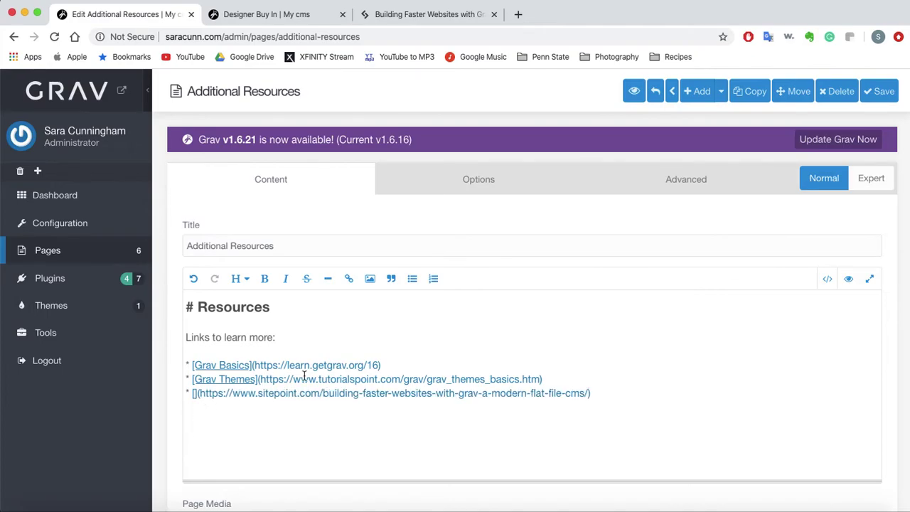
# - Label the SitePoint link "Grav Benefits" and save the Additional Resources page
pyautogui.click(196, 394)
pyautogui.write('Grav')
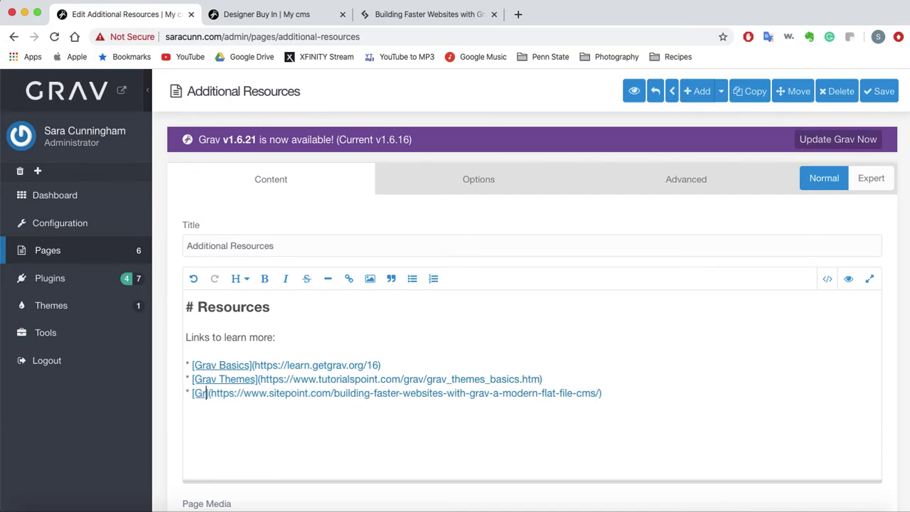
pyautogui.write(' Benefi')
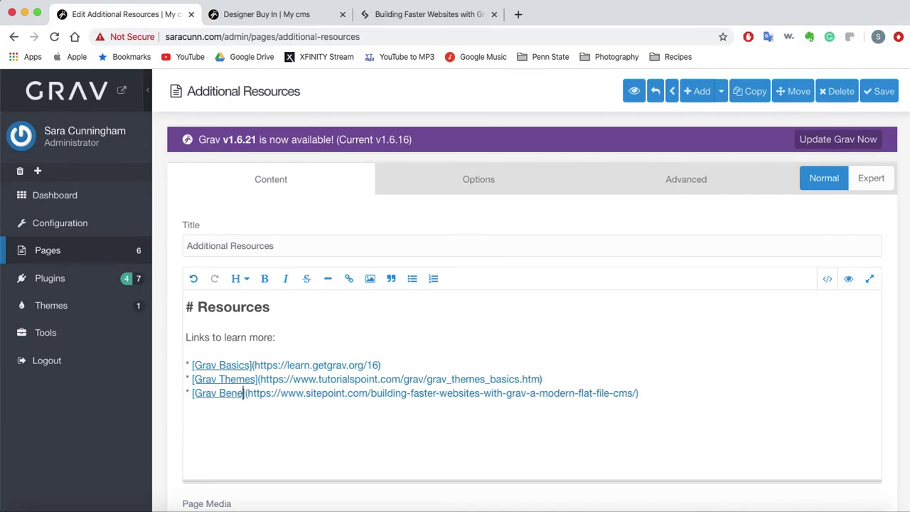
pyautogui.write('ts')
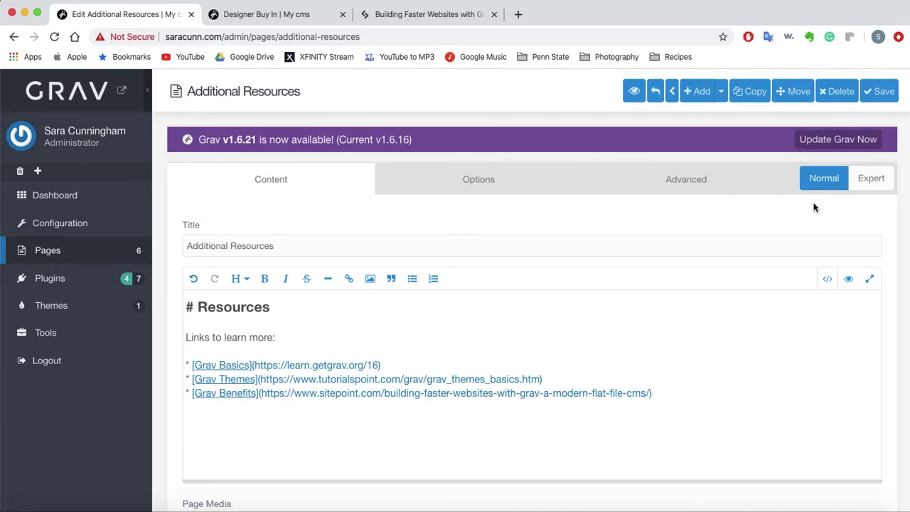
pyautogui.click(864, 99)
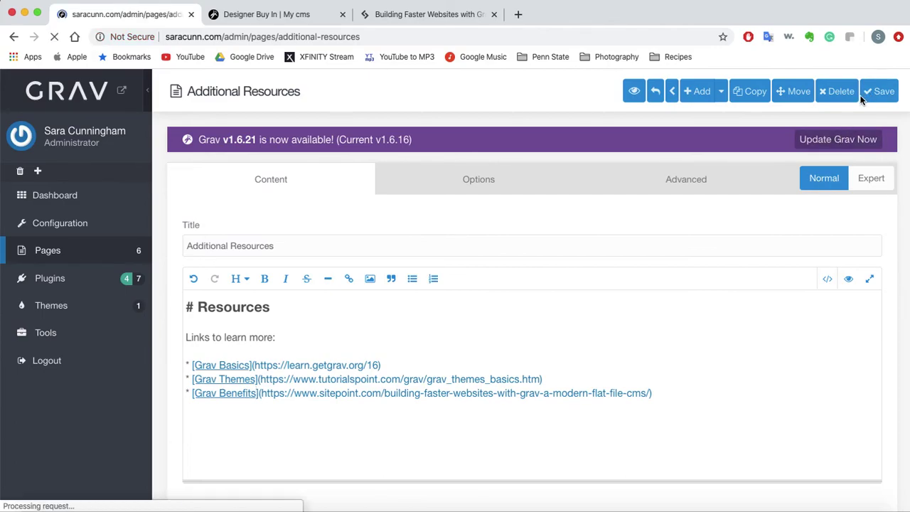
# - View the live Additional Resources page and follow the Grav Benefits link to check the article it opens
pyautogui.click(445, 15)
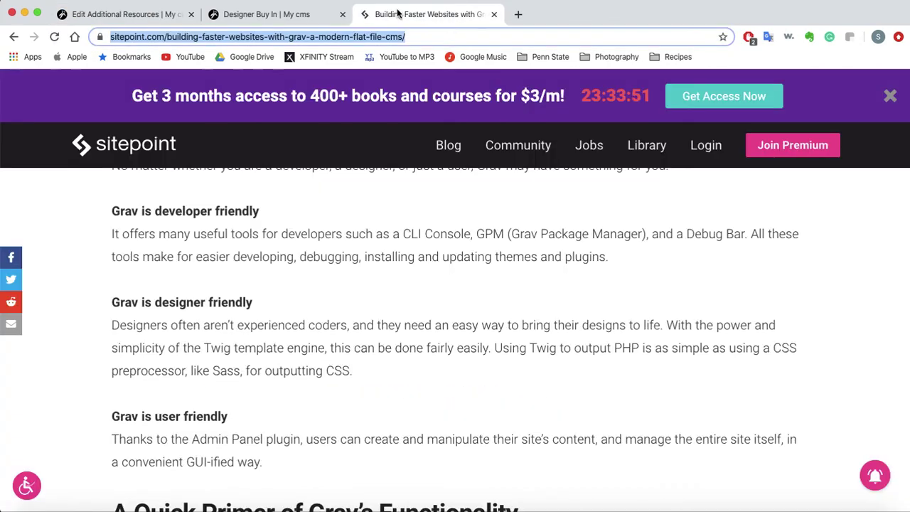
pyautogui.click(299, 17)
pyautogui.click(716, 151)
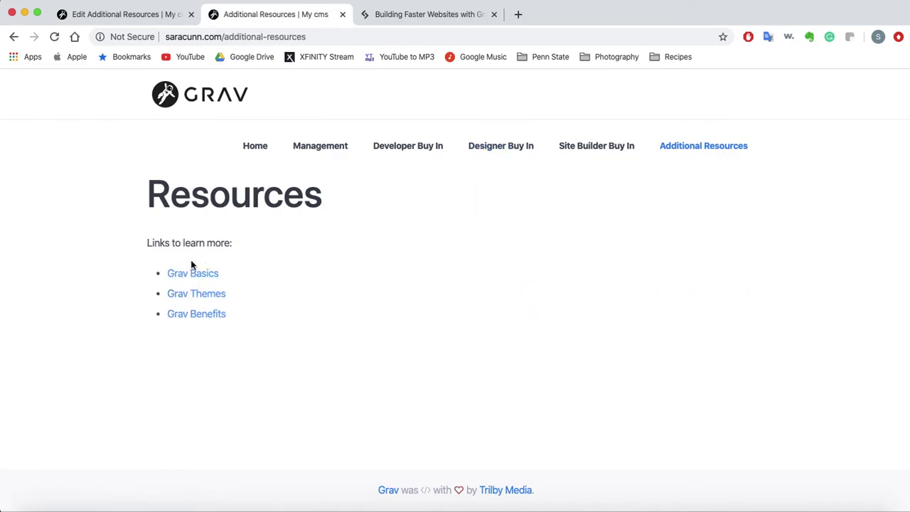
pyautogui.click(197, 322)
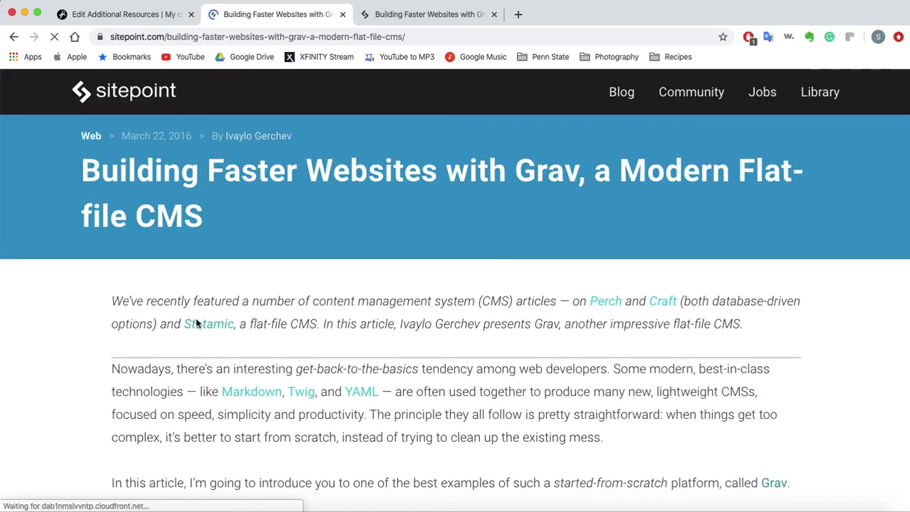
pyautogui.scroll(-10, 302, 403)
pyautogui.scroll(8, 302, 403)
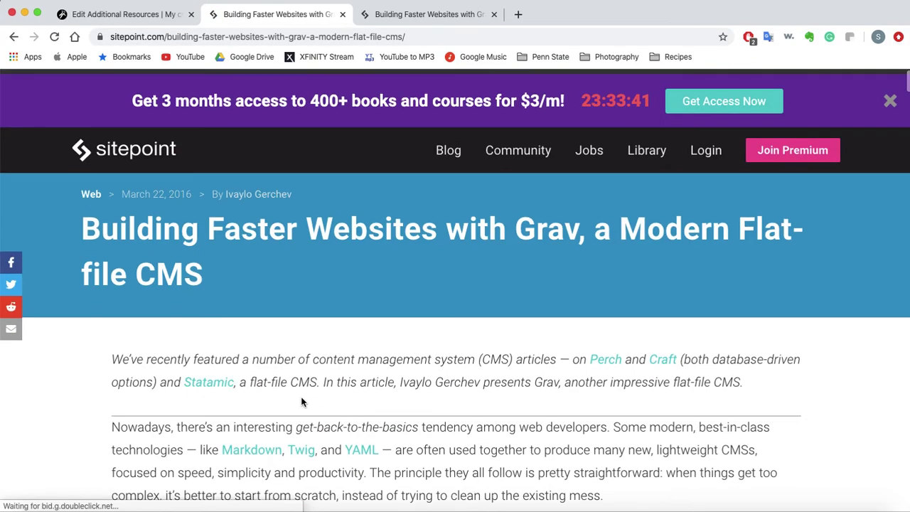